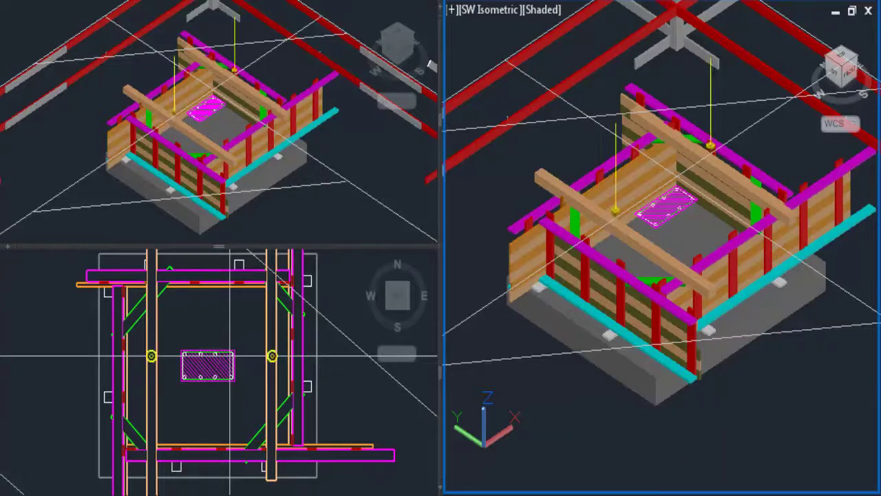
- Zoom in and out to frame the plumb bobs and timber formwork
scroll(619, 199, up, 5)
scroll(569, 250, up, 3)
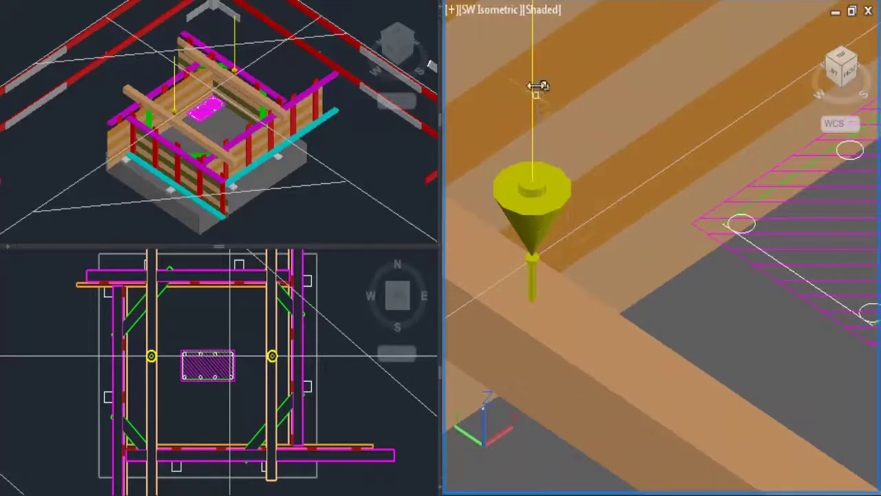
scroll(592, 268, down, 2)
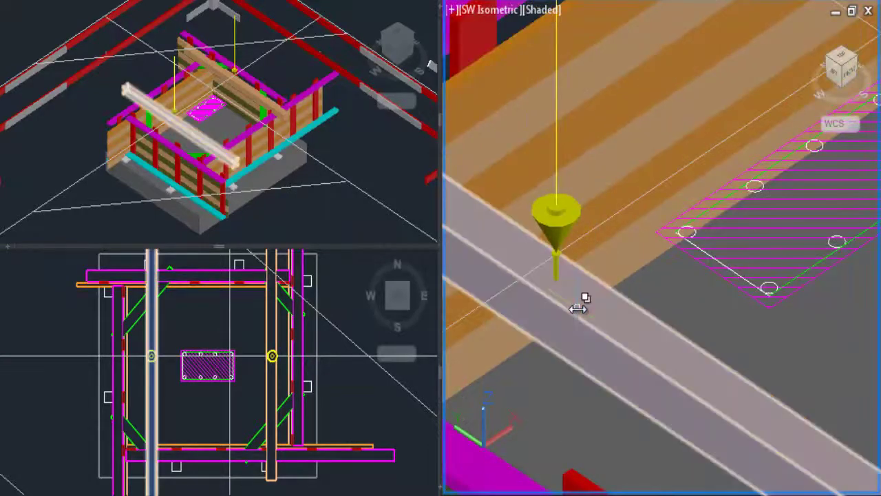
scroll(570, 294, up, 3)
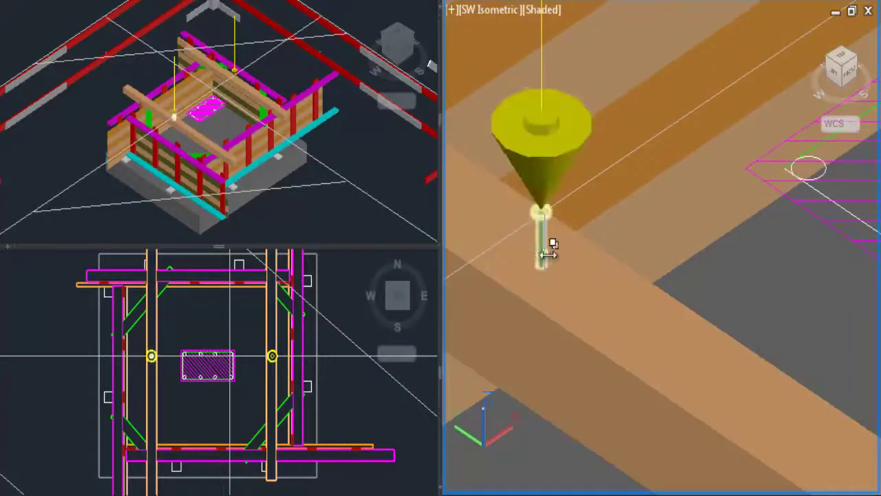
scroll(564, 272, down, 3)
scroll(765, 164, up, 3)
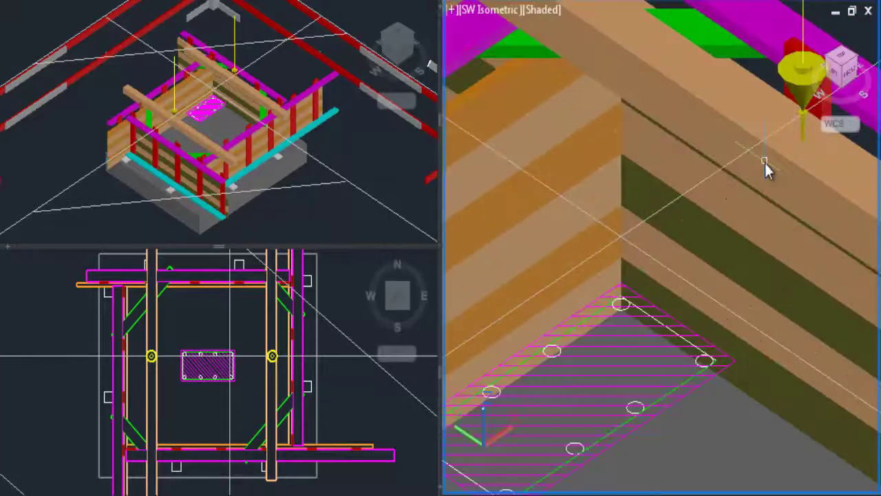
scroll(676, 237, up, 2)
scroll(729, 210, down, 1)
scroll(734, 213, down, 5)
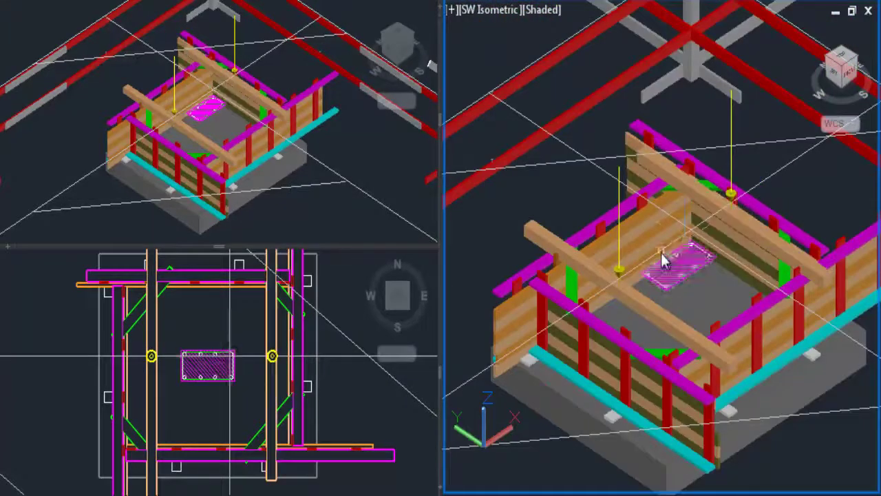
scroll(620, 289, up, 1)
scroll(611, 283, down, 1)
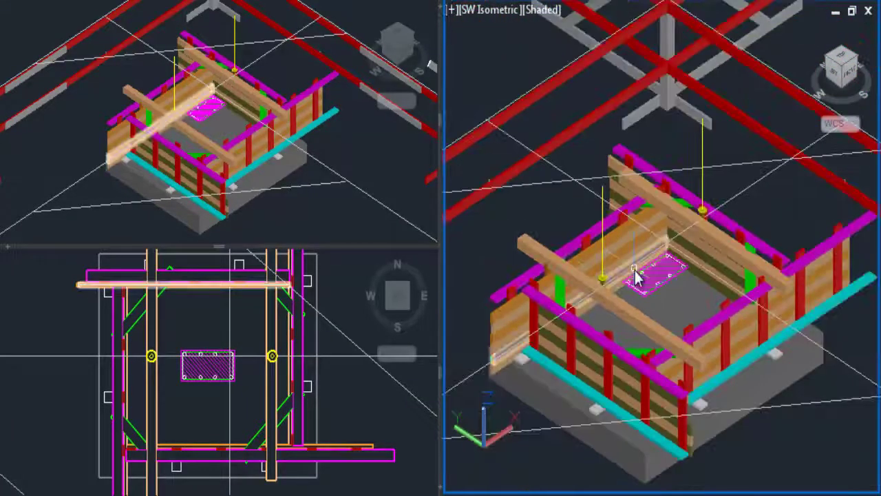
click(672, 255)
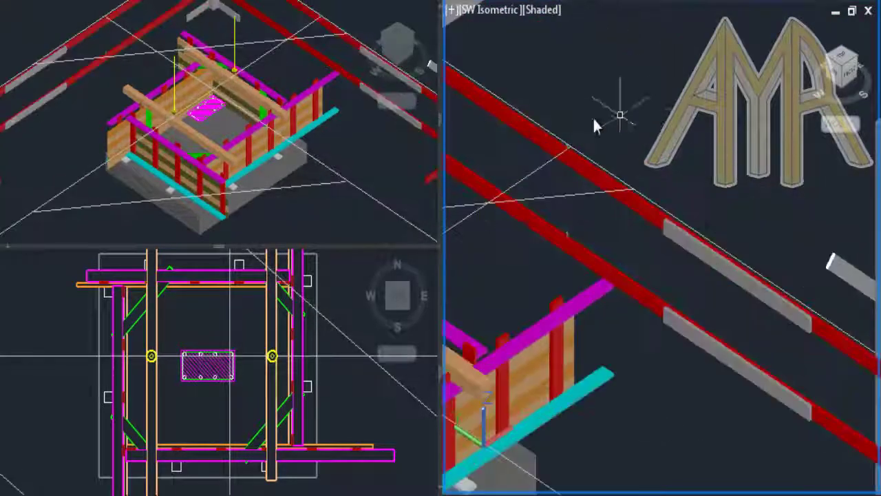
scroll(571, 145, up, 5)
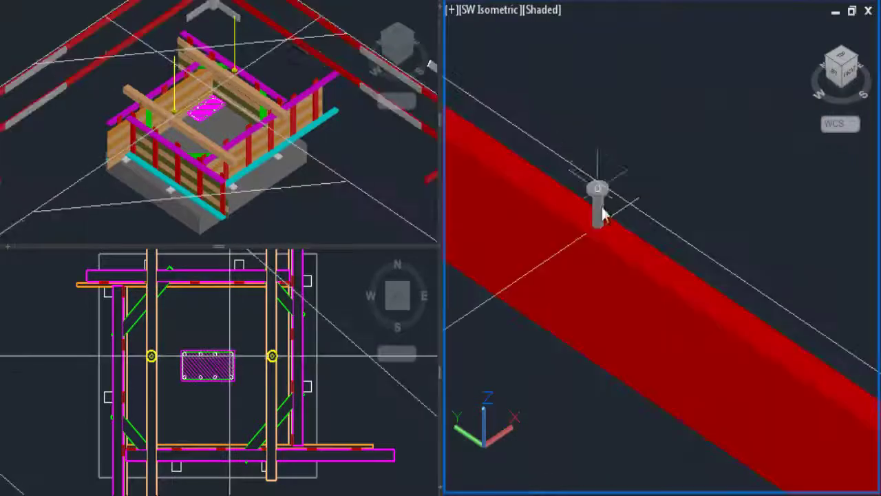
scroll(718, 143, down, 3)
scroll(718, 142, down, 5)
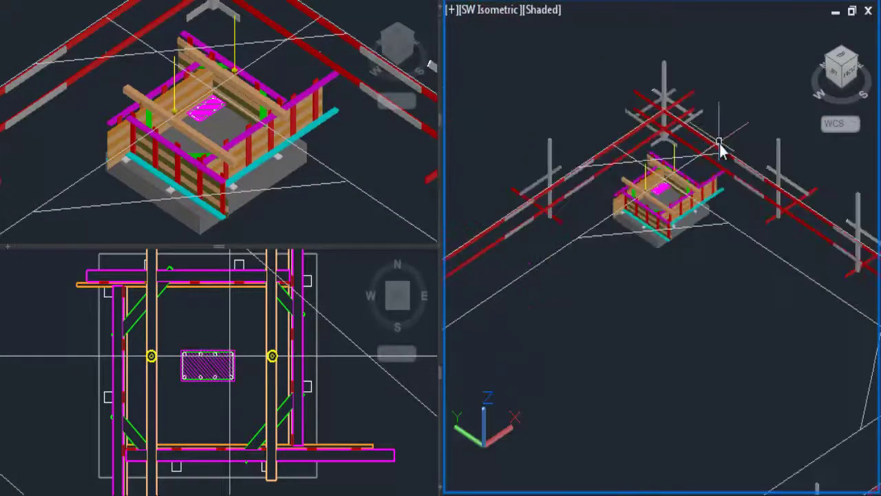
scroll(645, 142, up, 2)
scroll(572, 141, up, 2)
scroll(580, 143, up, 3)
scroll(581, 141, down, 2)
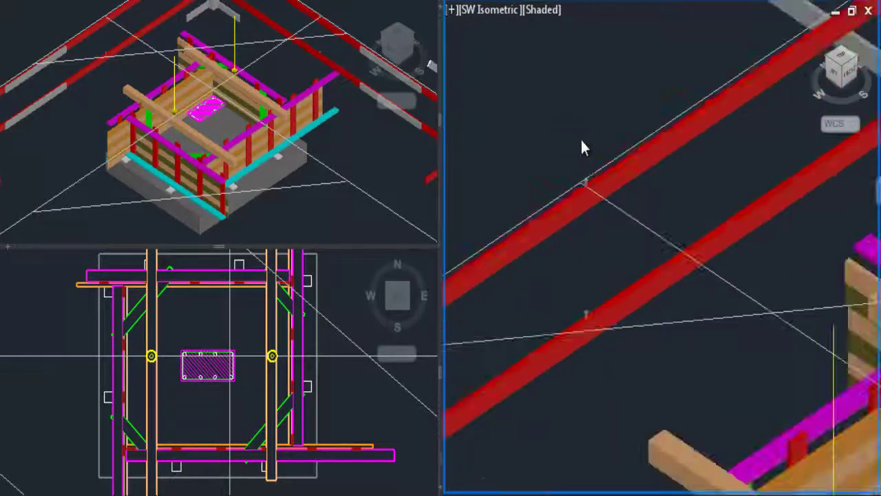
scroll(583, 144, down, 3)
scroll(763, 167, up, 3)
scroll(677, 172, up, 2)
scroll(621, 171, up, 2)
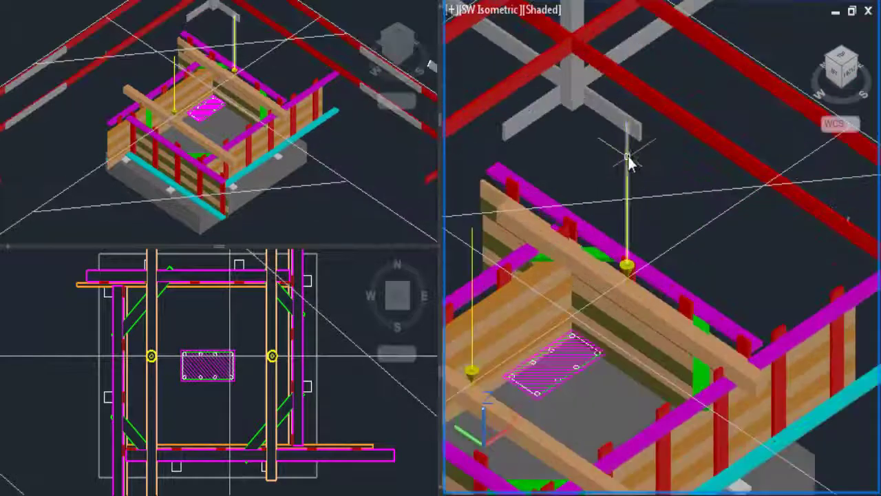
scroll(643, 292, up, 5)
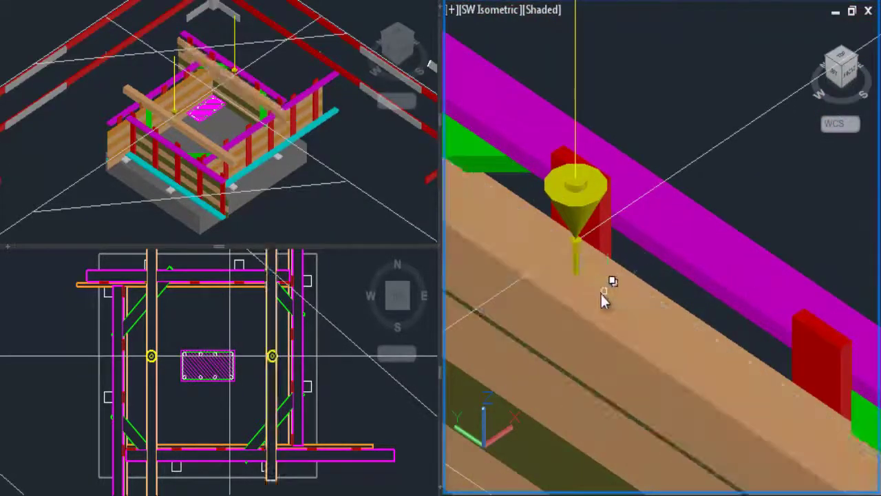
- Select and release the wooden beam under the plumb bob and the back cross beam
click(579, 287)
scroll(641, 232, down, 3)
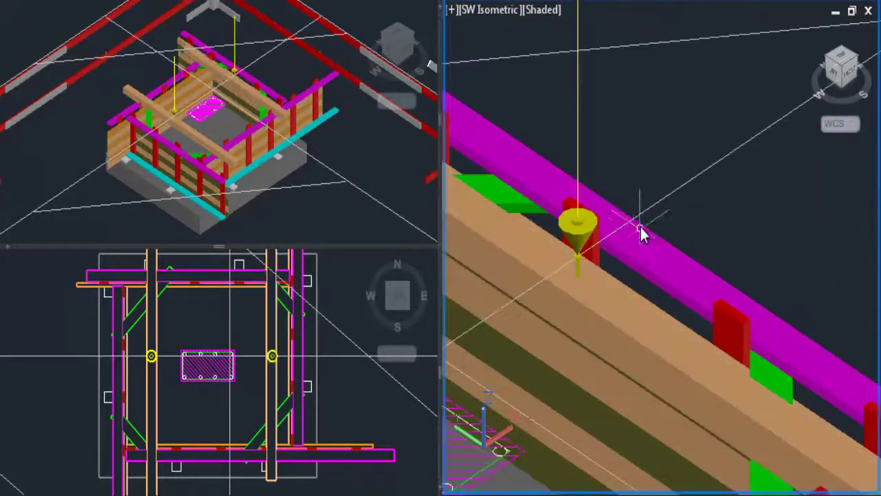
key(Escape)
scroll(642, 222, down, 3)
click(638, 241)
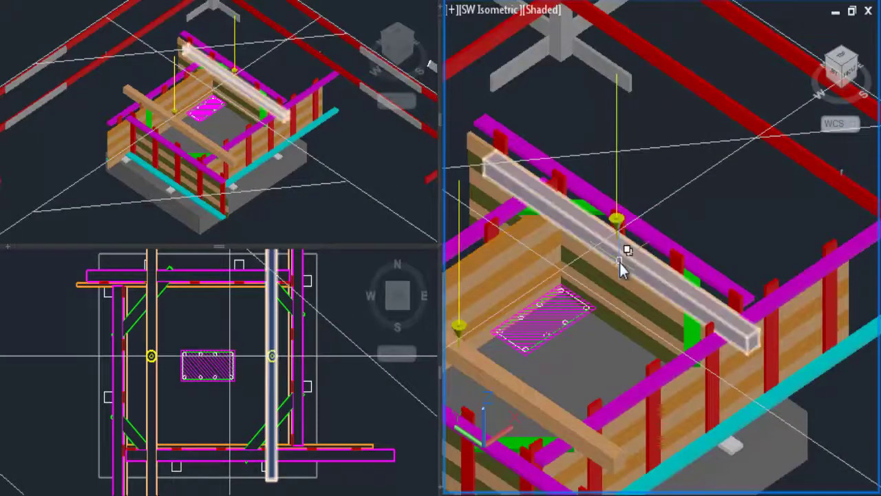
scroll(620, 252, down, 3)
key(Escape)
scroll(644, 265, down, 2)
- Select the magenta plate between the plumb bobs and zoom in on it
click(645, 267)
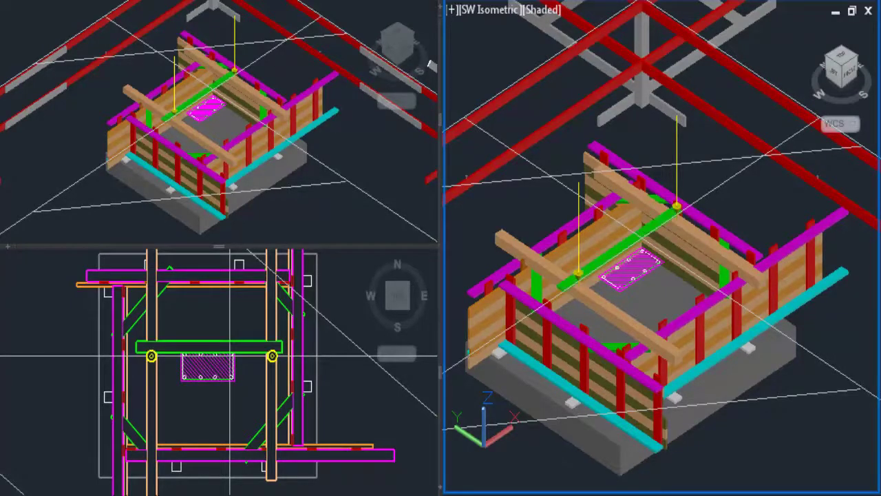
scroll(627, 275, up, 4)
scroll(571, 296, up, 1)
scroll(582, 301, up, 2)
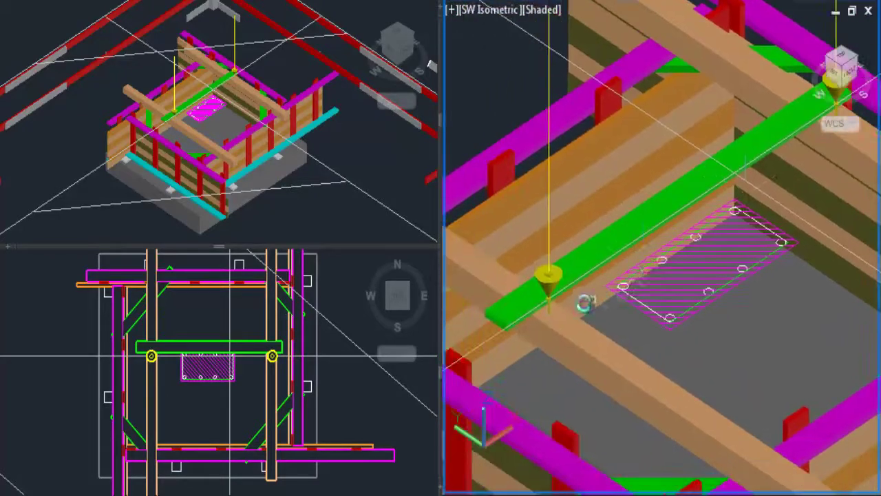
- Check the green beam lengthwise and from above, then pick the footing's concrete base
mouse_move(550, 310)
shift+middle_down()
mouse_move(647, 314)
mouse_move(722, 370)
shift+middle_up()
scroll(759, 353, up, 5)
scroll(695, 305, up, 3)
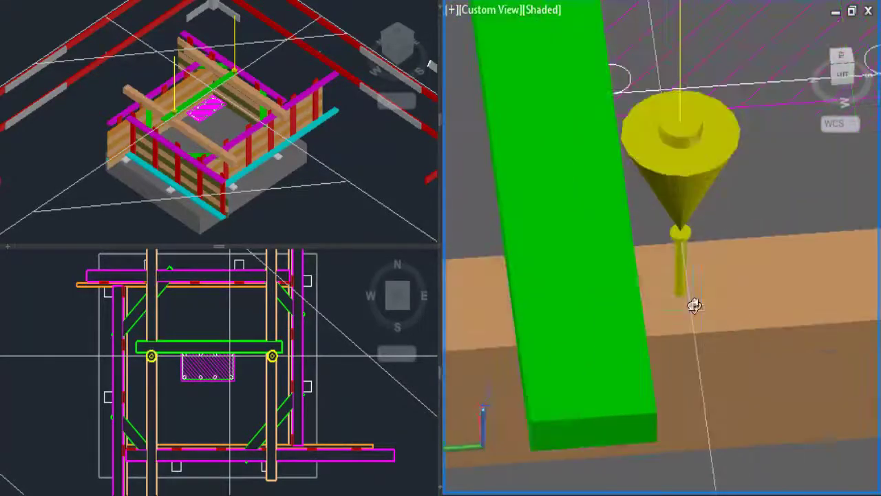
shift+middle_drag(720, 305, 597, 312)
scroll(603, 318, down, 5)
click(713, 331)
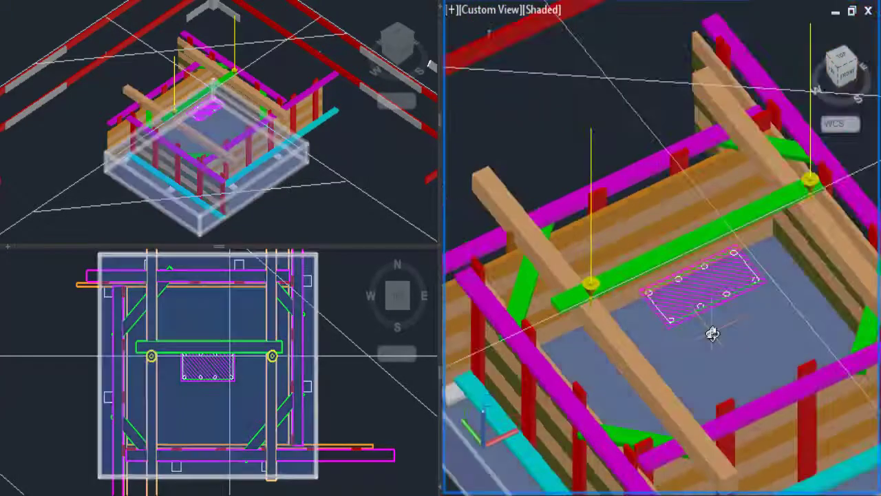
scroll(756, 334, down, 2)
scroll(757, 333, up, 3)
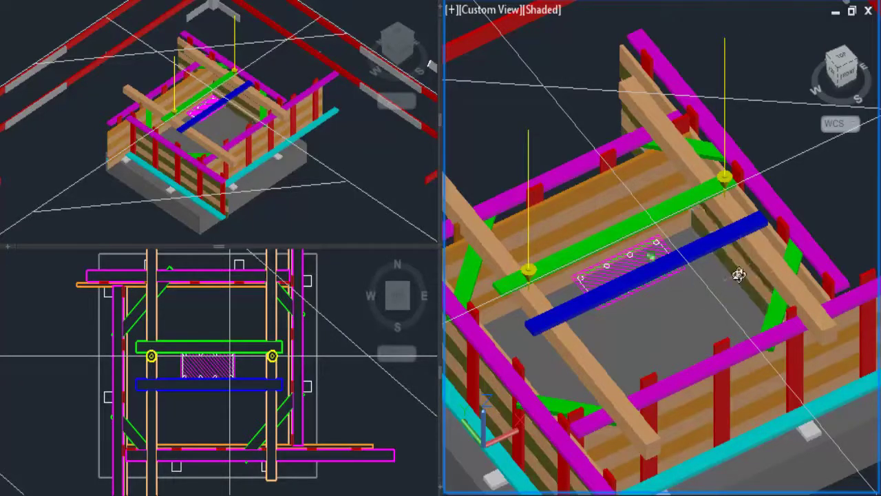
- Orbit close to the green and blue beams and select the blue cross beam
mouse_move(744, 275)
shift+middle_down()
mouse_move(551, 292)
mouse_move(584, 291)
shift+middle_up()
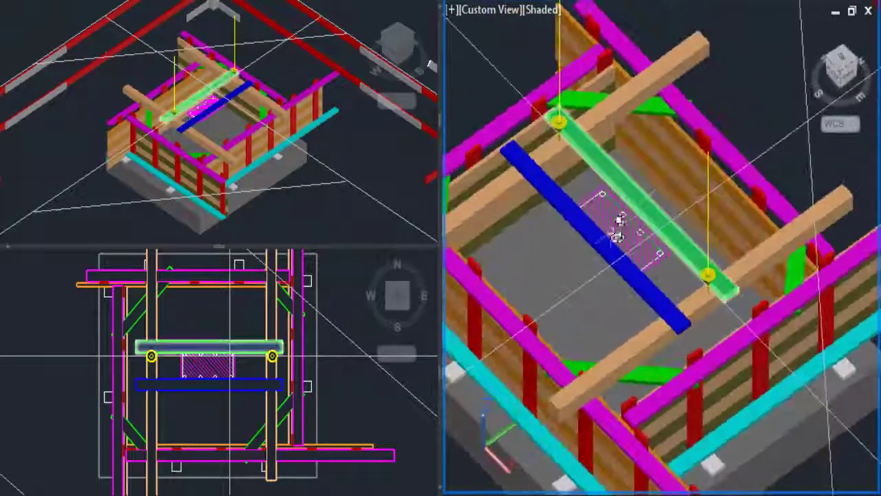
scroll(616, 232, up, 5)
mouse_move(615, 232)
shift+middle_down()
mouse_move(706, 281)
mouse_move(766, 250)
mouse_move(731, 242)
shift+middle_up()
scroll(706, 281, down, 3)
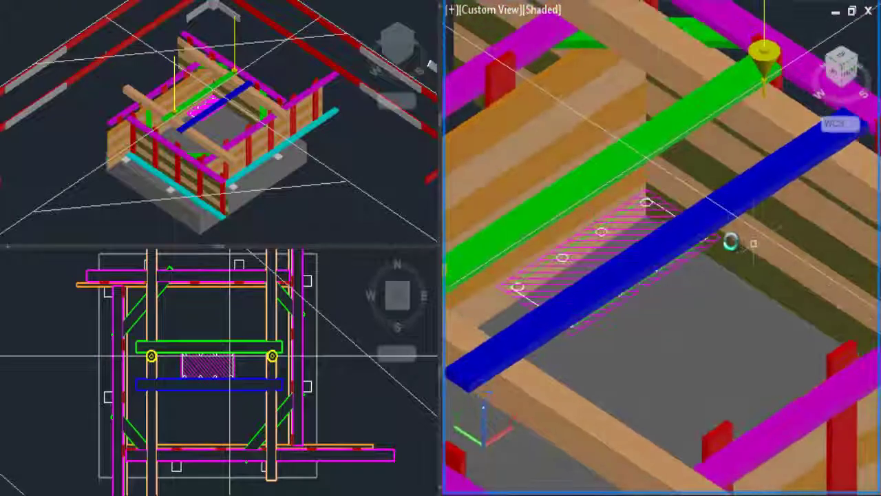
scroll(669, 212, down, 2)
scroll(623, 172, down, 2)
scroll(623, 172, up, 2)
shift+middle_drag(630, 190, 651, 211)
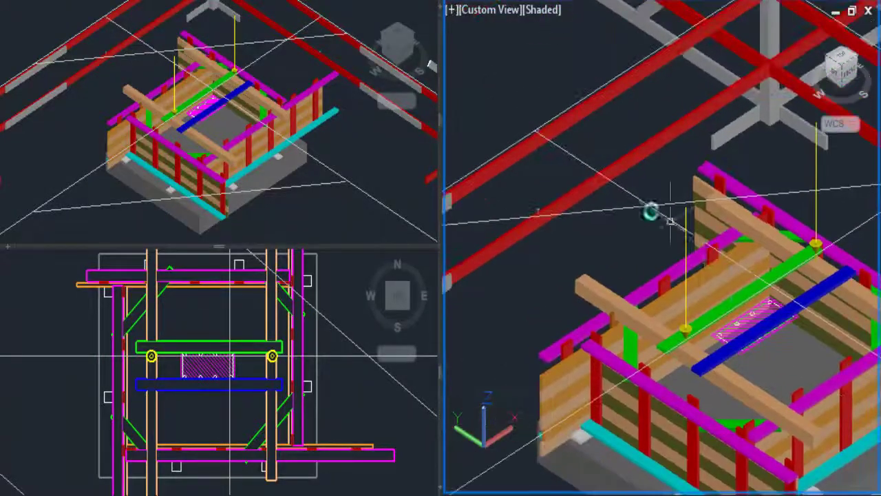
click(826, 297)
scroll(777, 289, up, 3)
scroll(712, 299, up, 1)
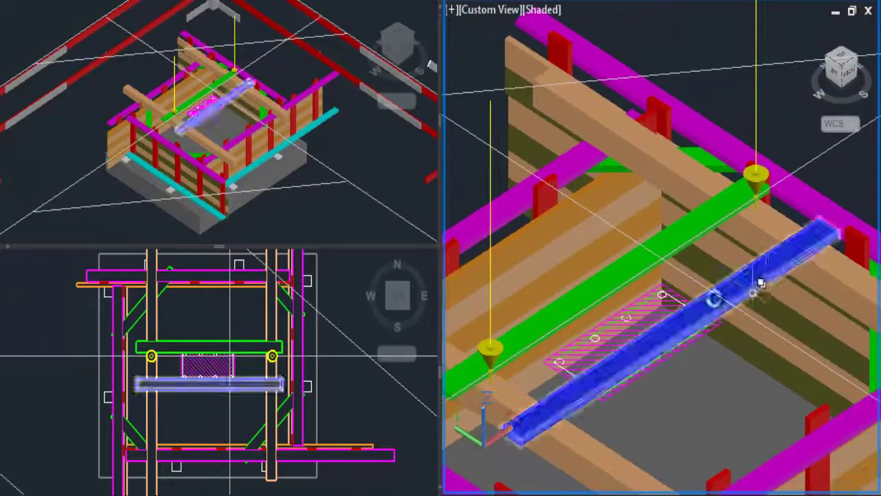
key(Escape)
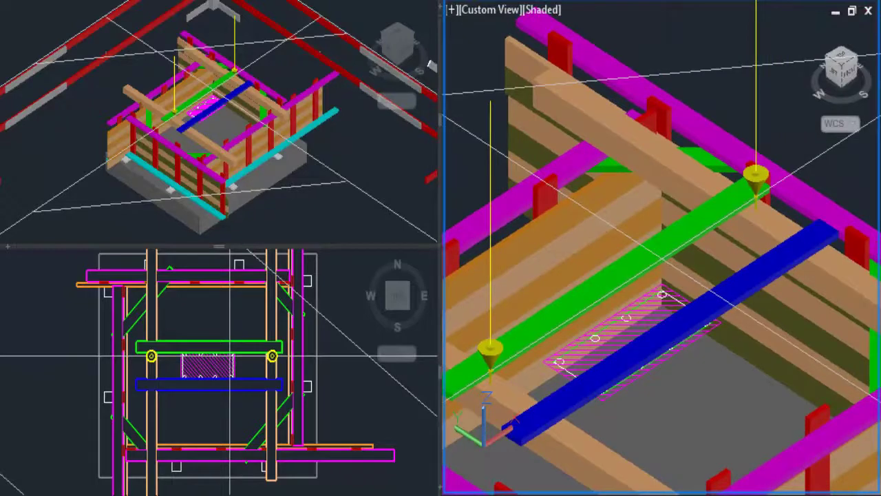
- Inspect the beams and plumb bob props from another angle
scroll(688, 262, up, 2)
scroll(674, 257, up, 2)
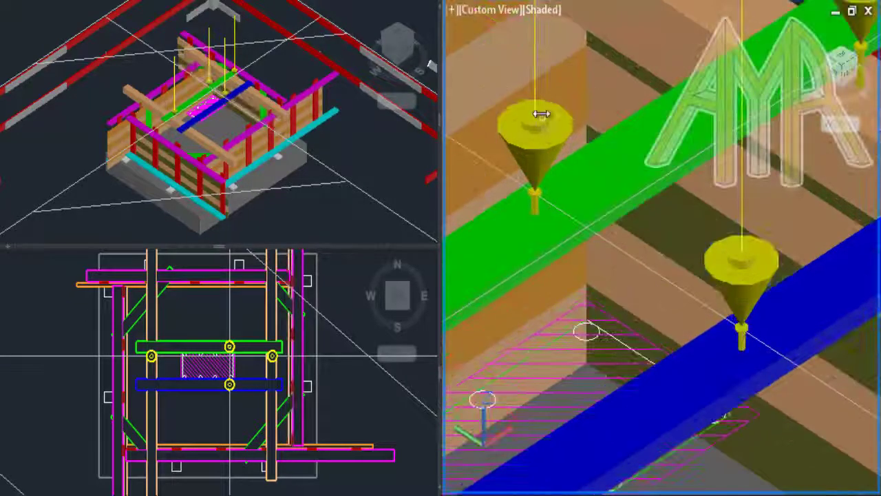
scroll(541, 114, down, 2)
scroll(566, 212, down, 2)
shift+middle_drag(567, 212, 679, 310)
middle_drag(511, 202, 590, 229)
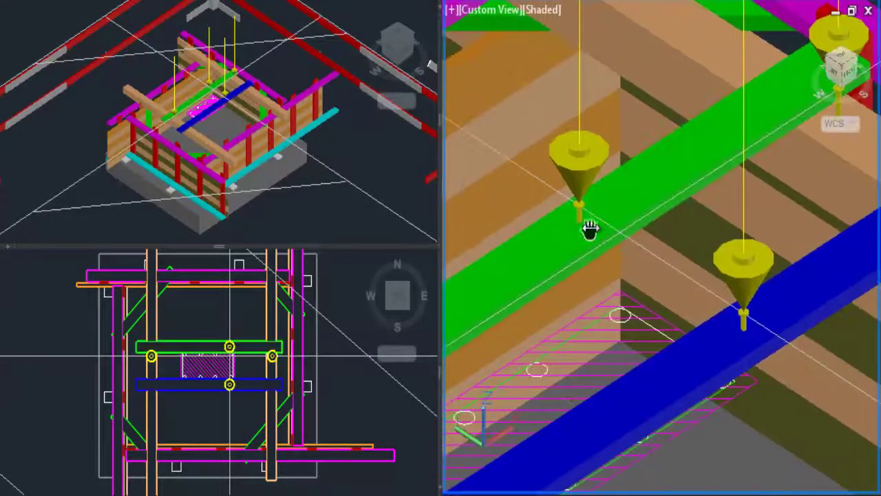
scroll(590, 229, up, 2)
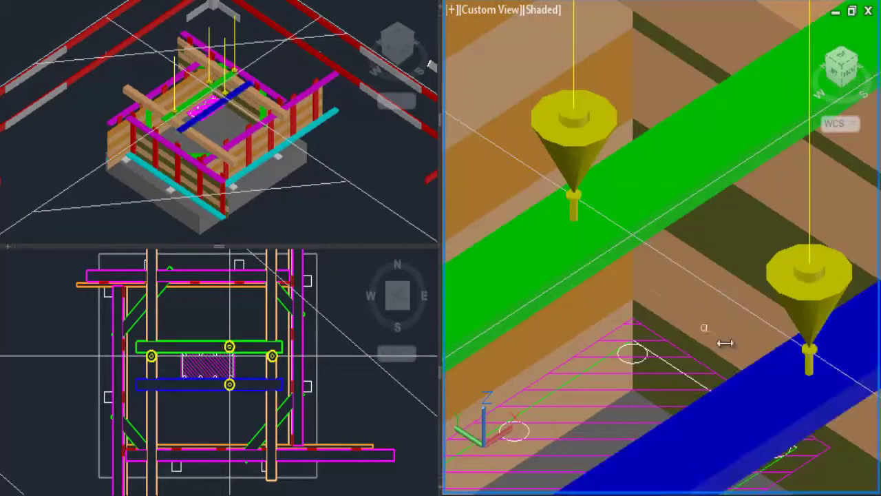
scroll(791, 347, down, 2)
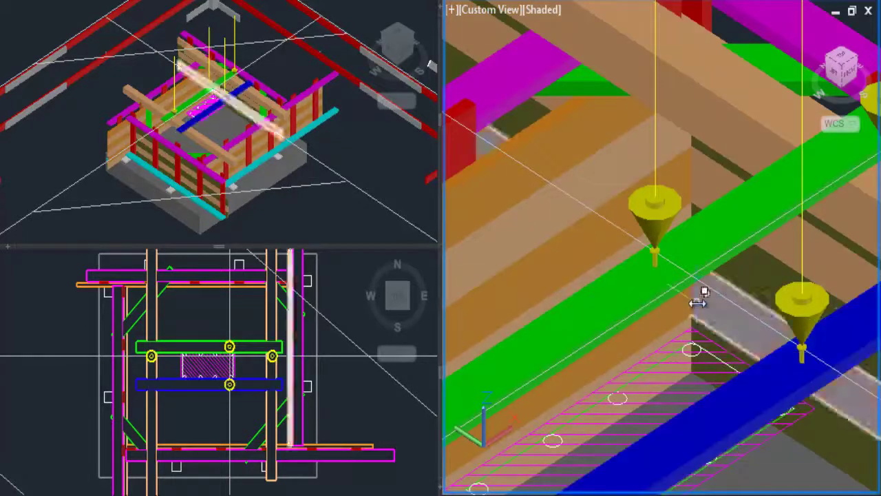
scroll(698, 295, down, 2)
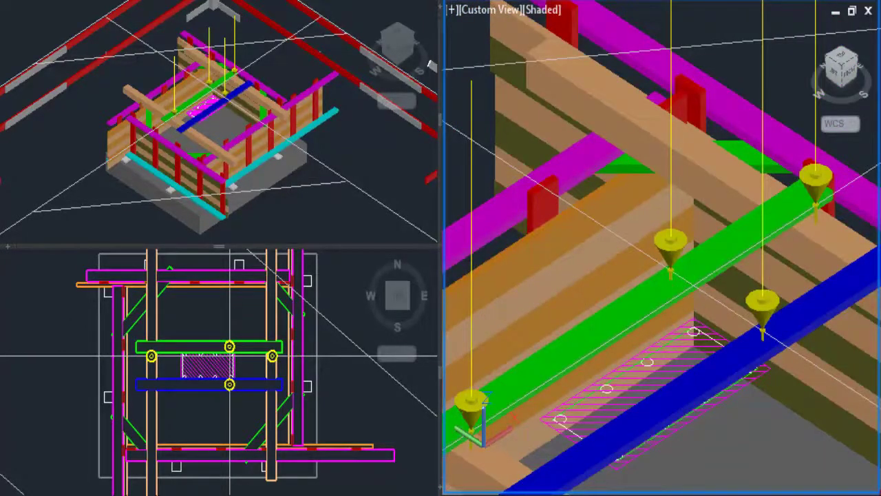
- Place a second green beam at right angles across the first, then view it from the front
click(230, 356)
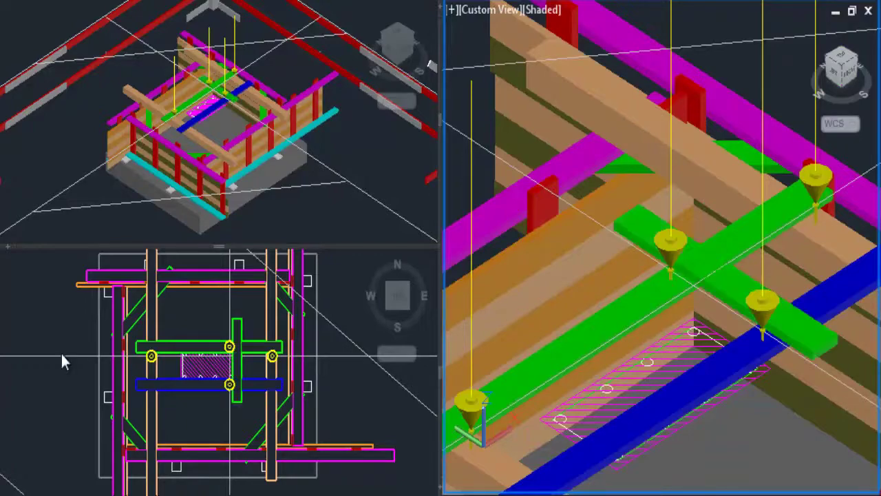
mouse_move(747, 369)
shift+middle_down()
mouse_move(688, 337)
mouse_move(693, 322)
mouse_move(649, 326)
mouse_move(708, 354)
mouse_move(683, 330)
mouse_move(690, 335)
mouse_move(609, 369)
shift+middle_up()
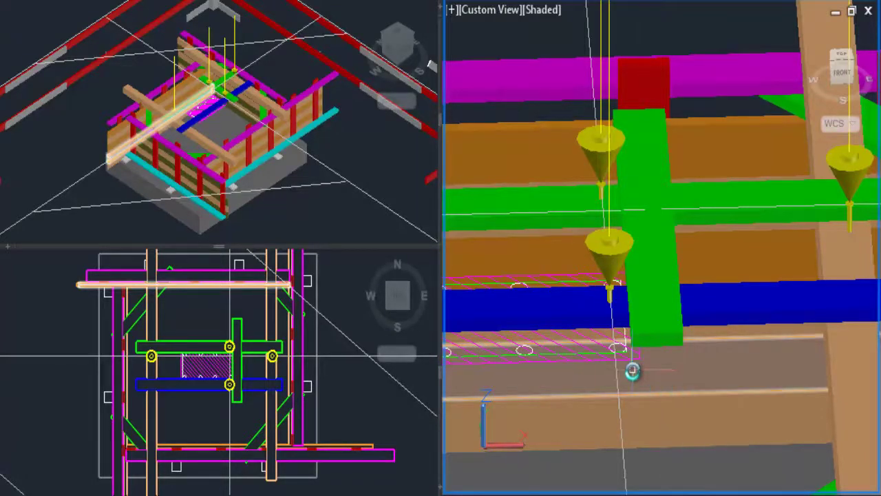
scroll(684, 374, down, 2)
scroll(688, 351, down, 5)
scroll(692, 332, up, 2)
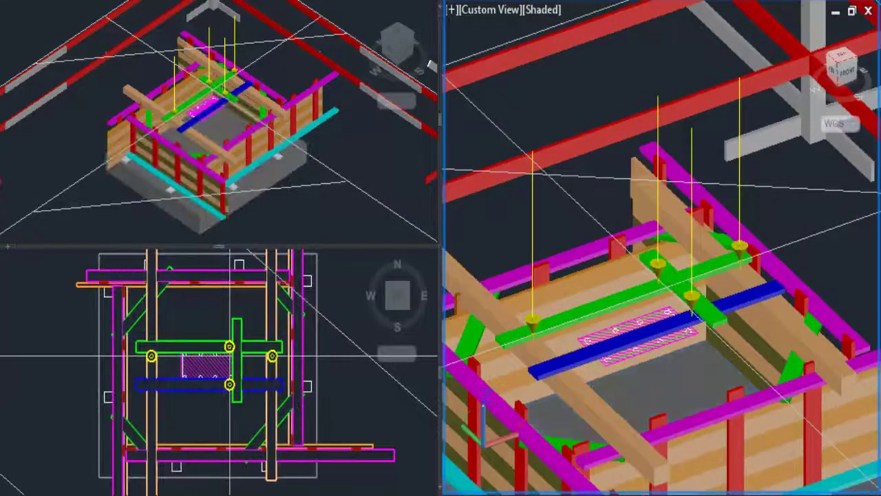
- Place a blue beam across the existing blue beam and check it with the rebars from above
click(231, 356)
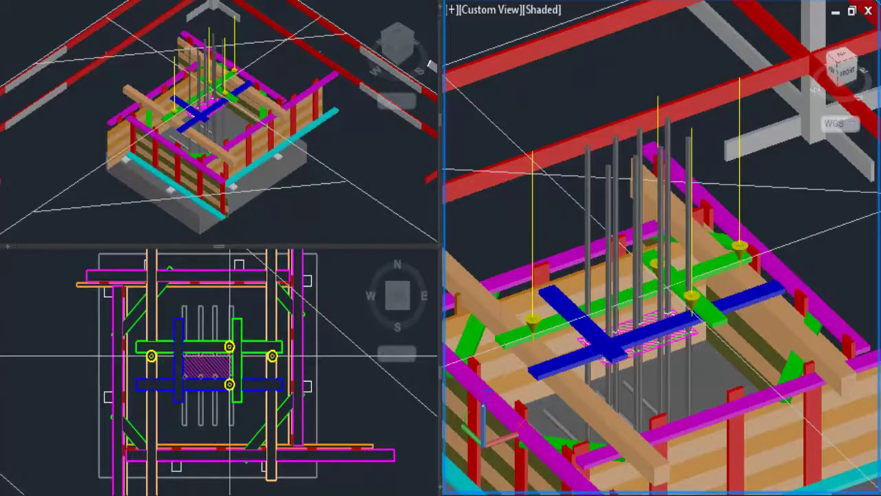
shift+middle_drag(762, 312, 671, 262)
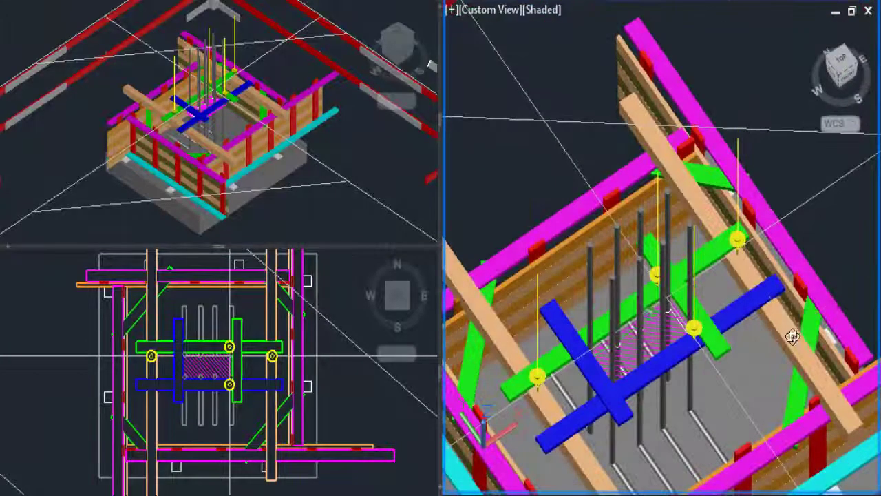
scroll(671, 262, up, 3)
scroll(688, 262, up, 3)
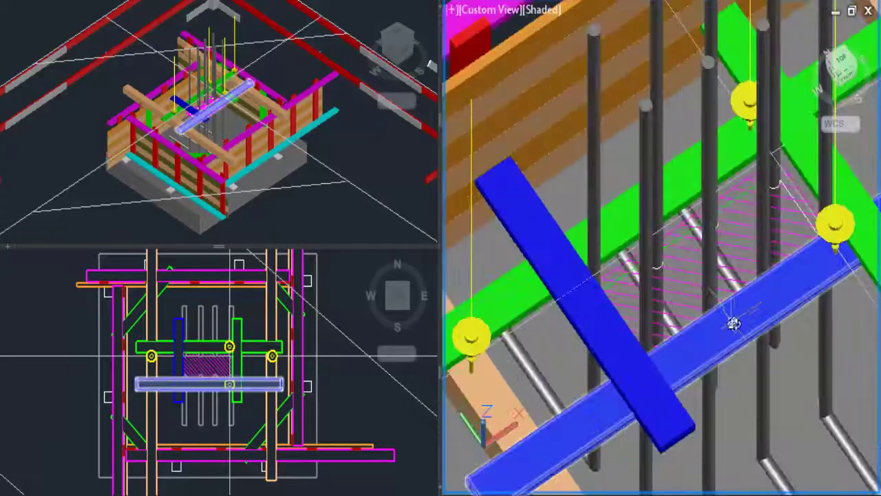
scroll(716, 260, down, 1)
shift+middle_drag(728, 258, 767, 283)
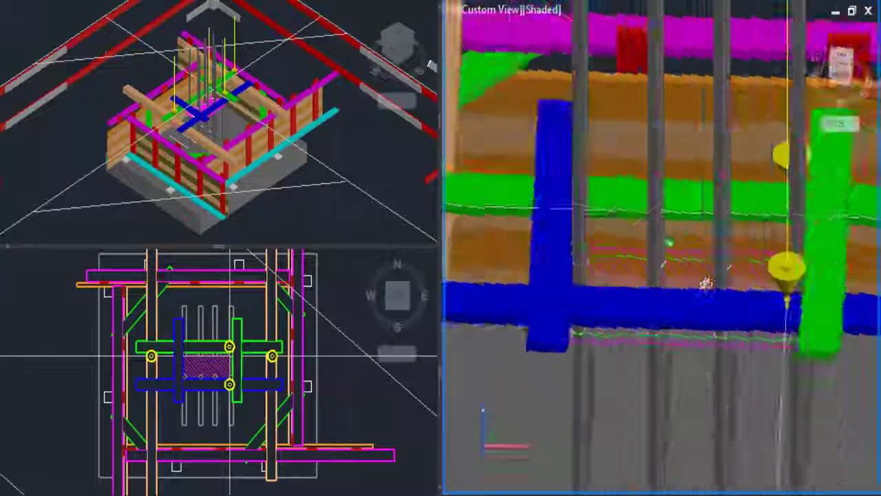
scroll(766, 282, down, 3)
scroll(766, 282, down, 2)
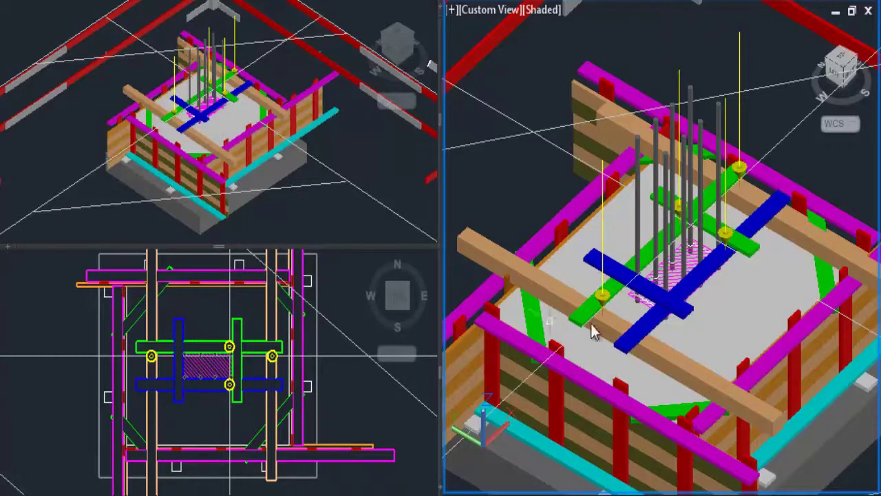
- From a lower side view, start LAYISO and choose the concrete slab among overlapping solids
scroll(592, 330, down, 2)
scroll(710, 305, down, 2)
mouse_move(710, 305)
shift+middle_down()
mouse_move(669, 275)
mouse_move(575, 241)
mouse_move(730, 276)
mouse_move(717, 270)
mouse_move(723, 255)
shift+middle_up()
scroll(736, 248, up, 1)
scroll(718, 207, up, 1)
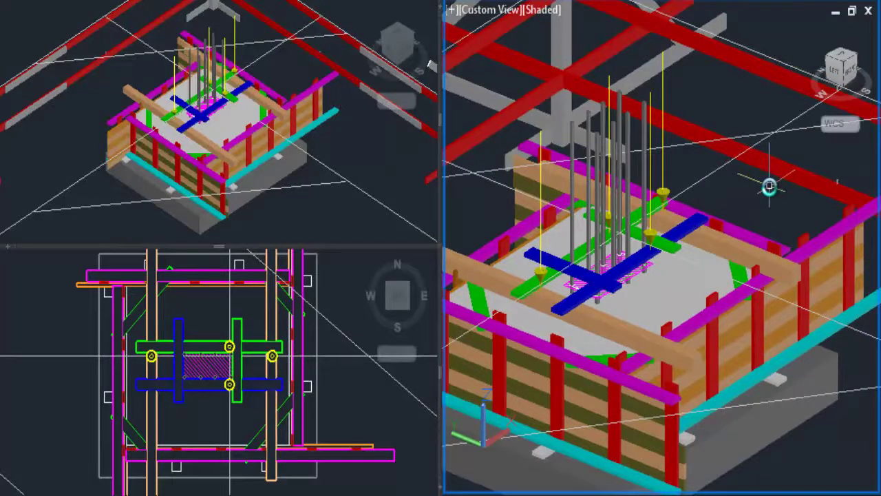
text(la)
key(Return)
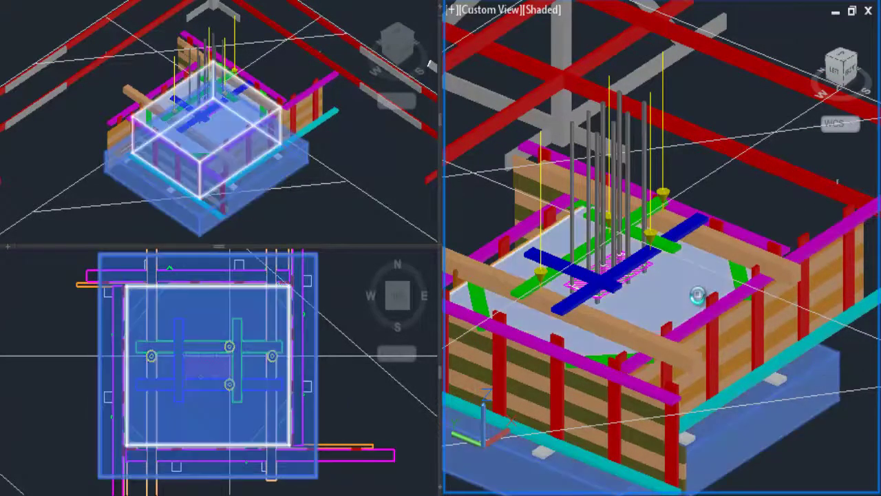
click(699, 272)
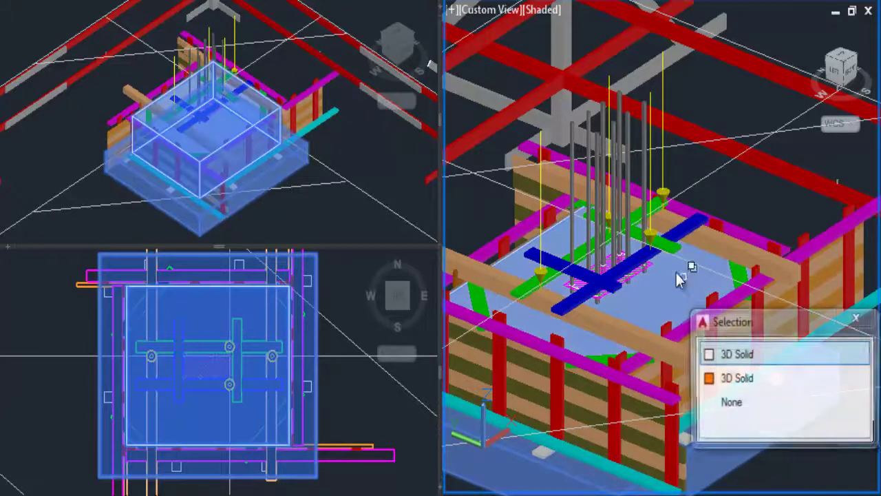